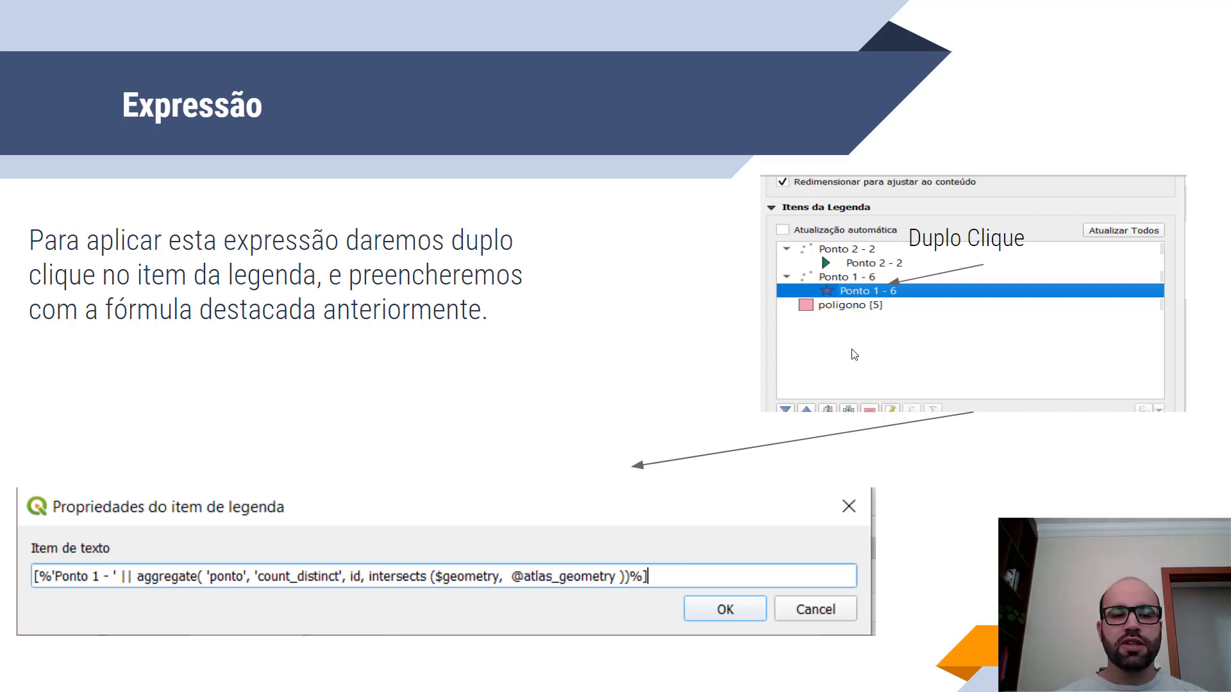
key("Right")
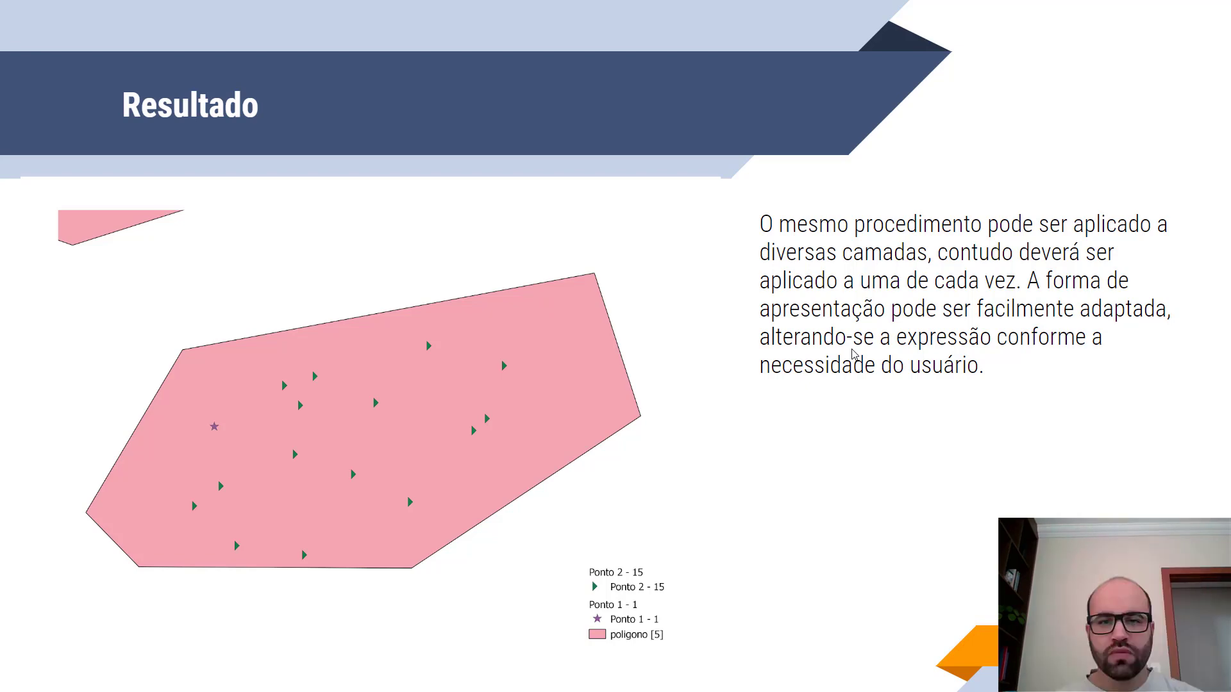
- Switch to the QGIS layout and preview atlas features 2 and 1, returning to feature 3, to compare the legend counts
key("alt+Tab")
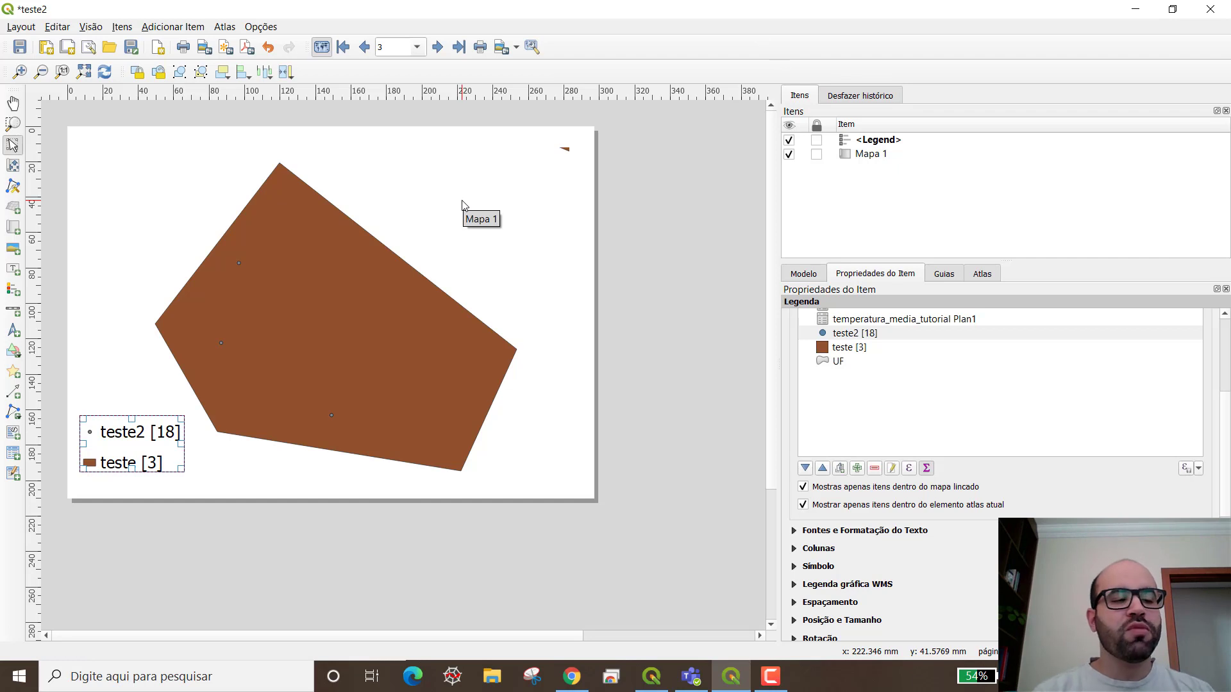
left_click(362, 54)
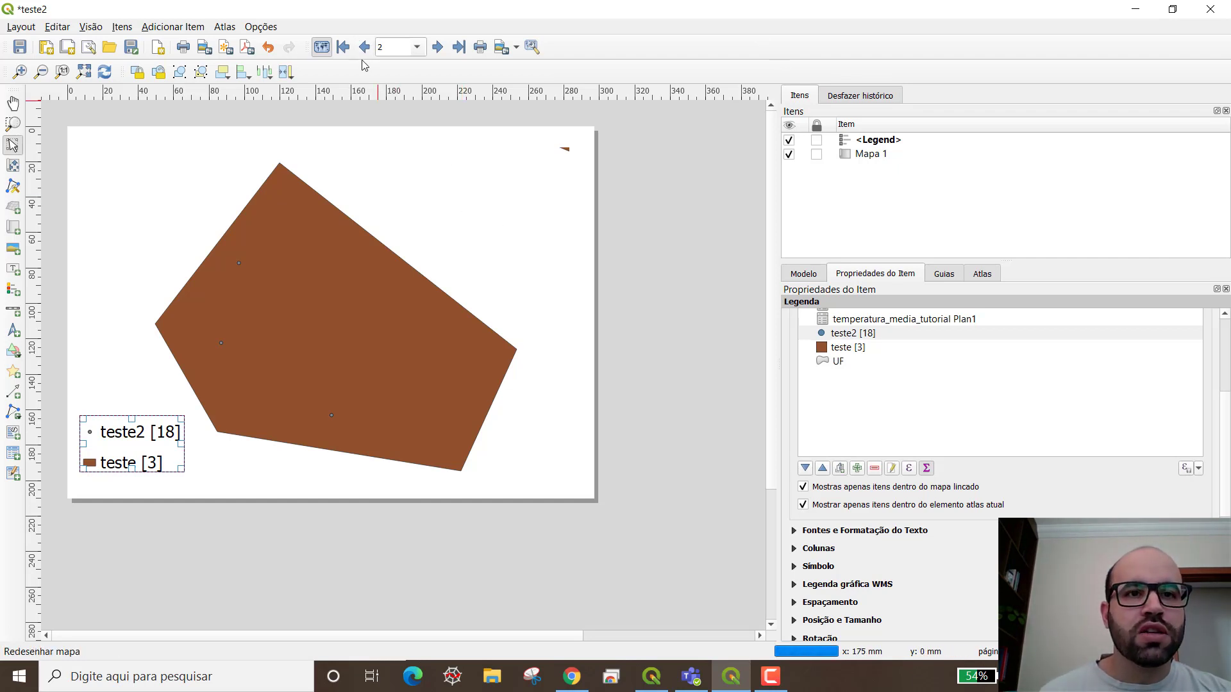
left_click(363, 49)
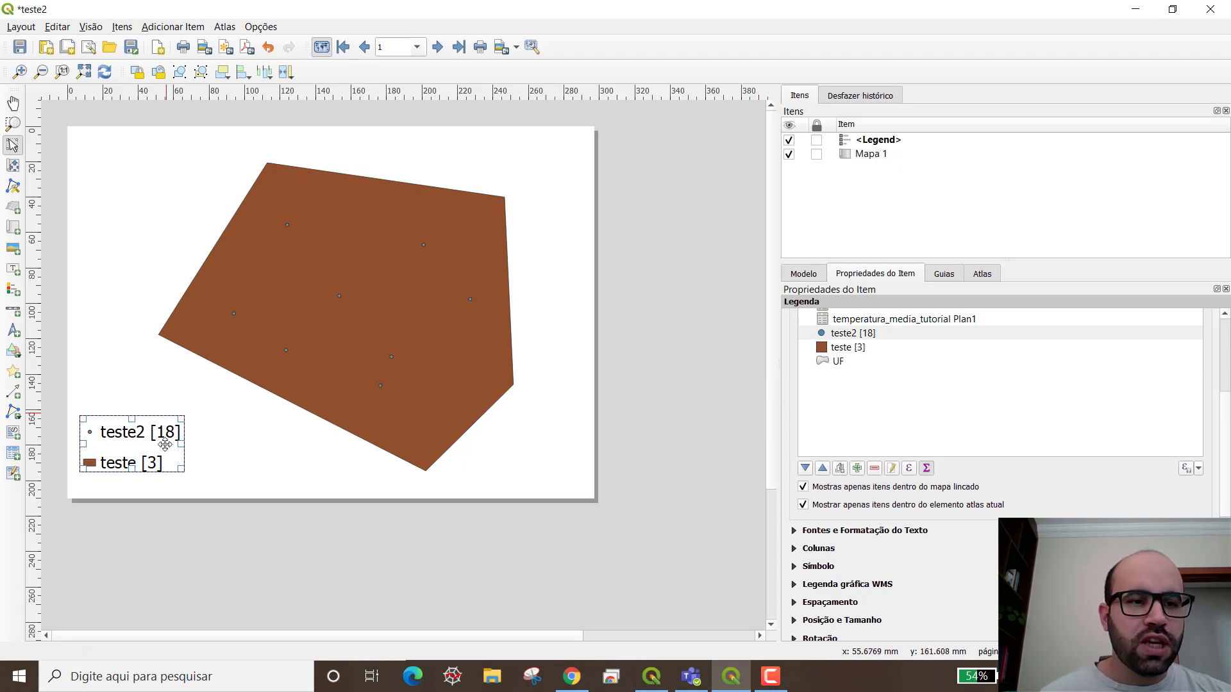
left_click(437, 48)
left_click(437, 48)
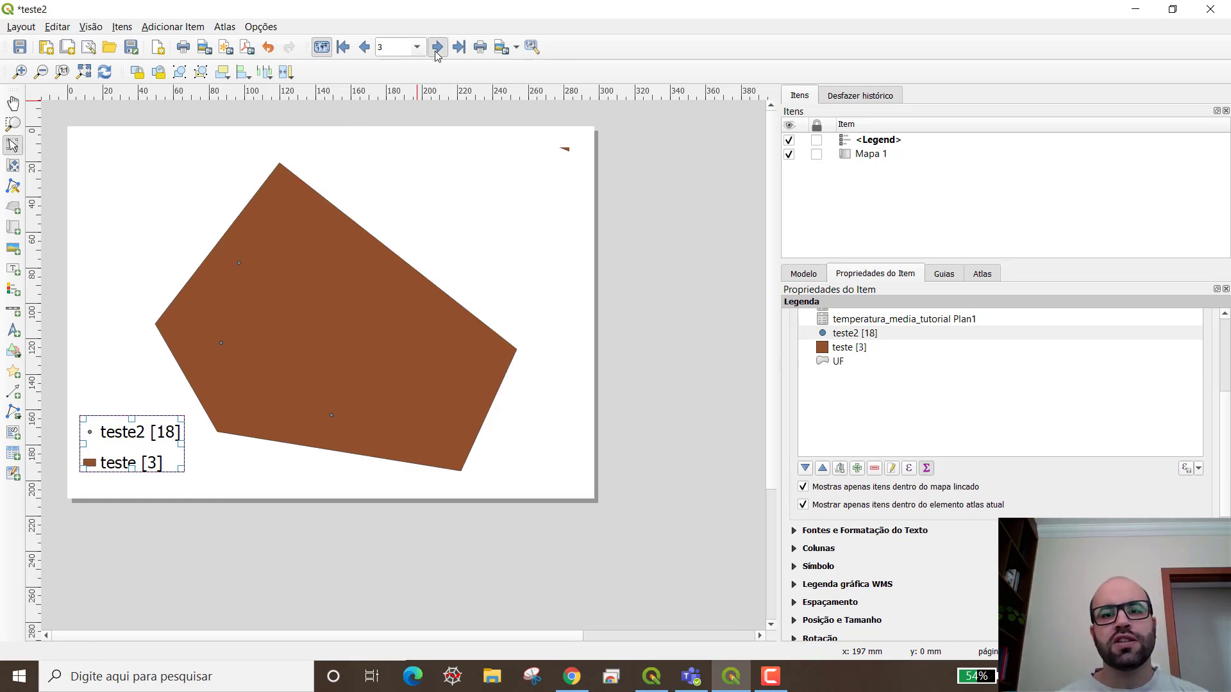
double_click(876, 339)
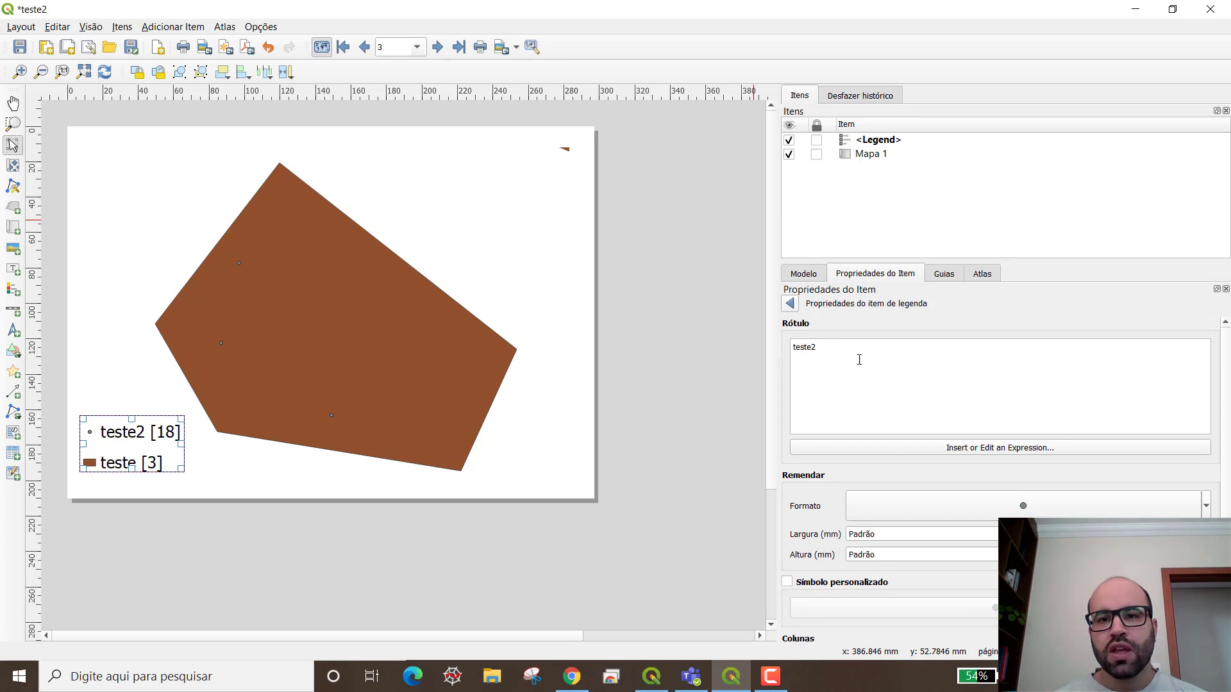
left_click_drag(817, 346, 791, 347)
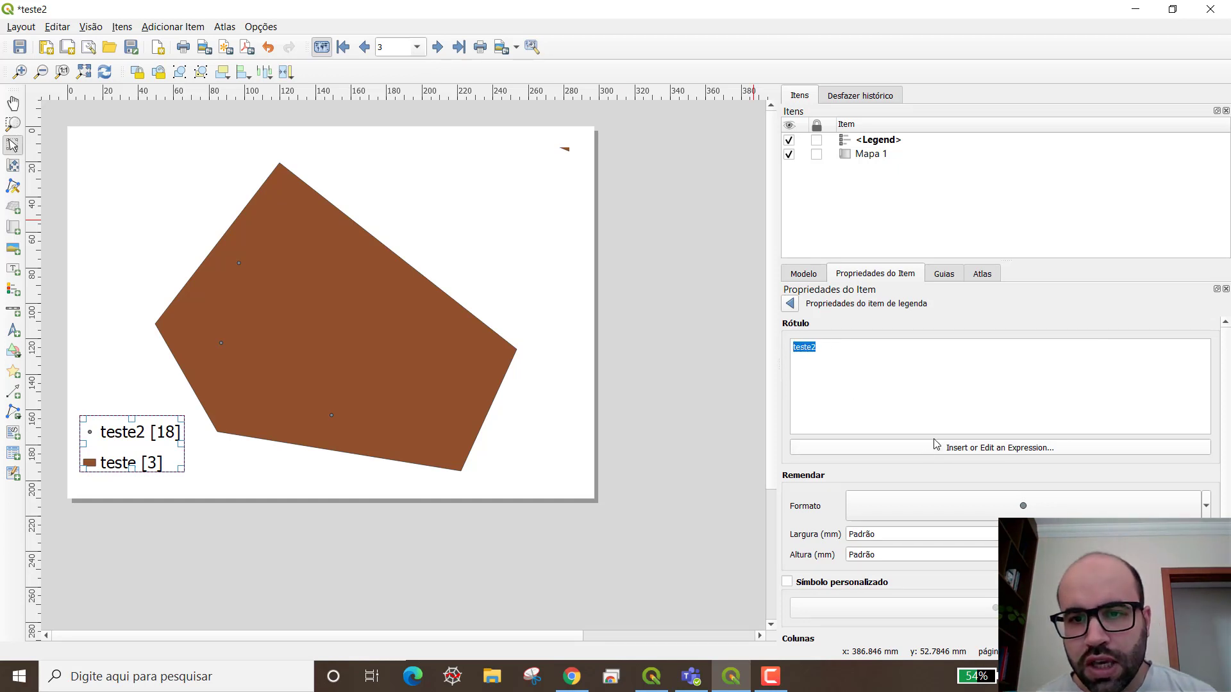
type("'Ponto 1 - ' ||aggregate( 'ponto', 'count_distinct', id, intersects ($geometry,  @atlas_geometry ))")
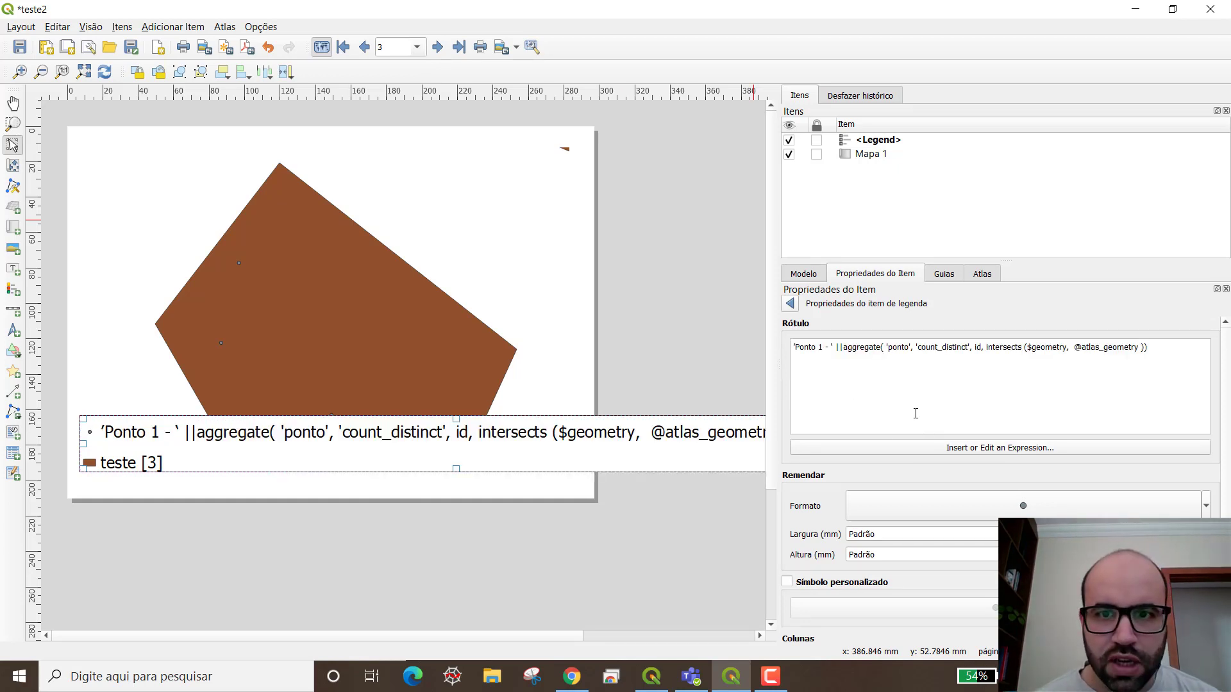
- Replace the curly quotes around the Ponto 1 - text in the label expression with straight single quotes
key("Home")
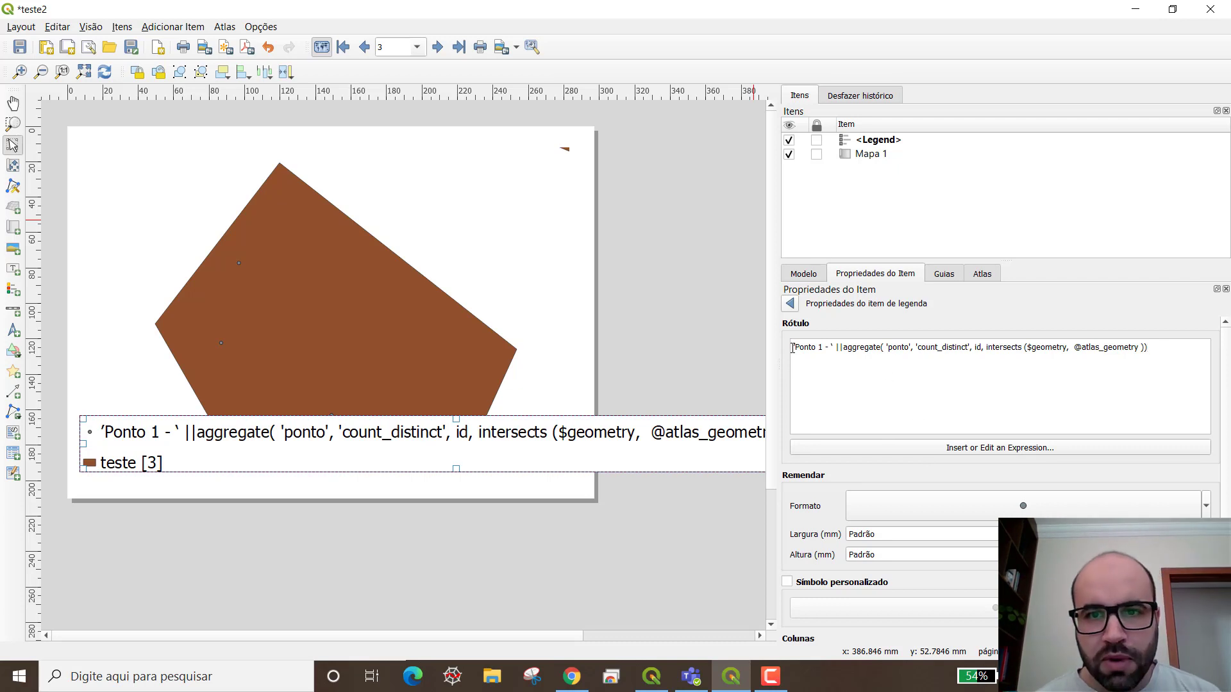
key("Delete")
type("'")
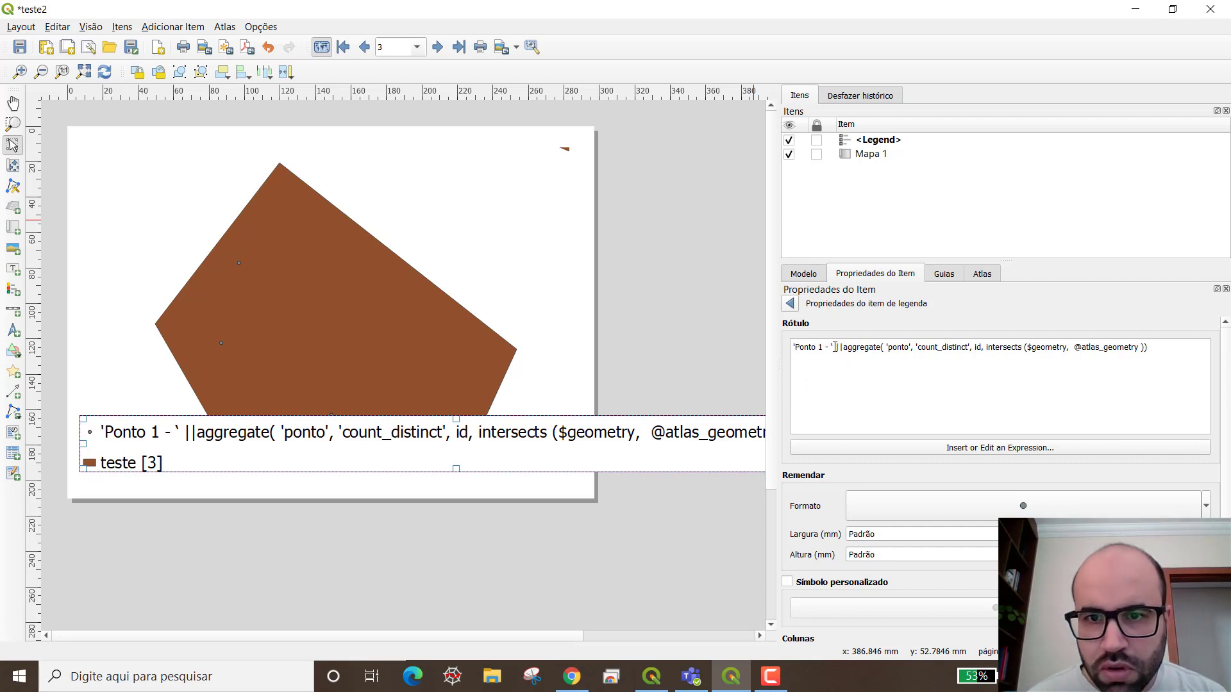
key("BackSpace")
type("'")
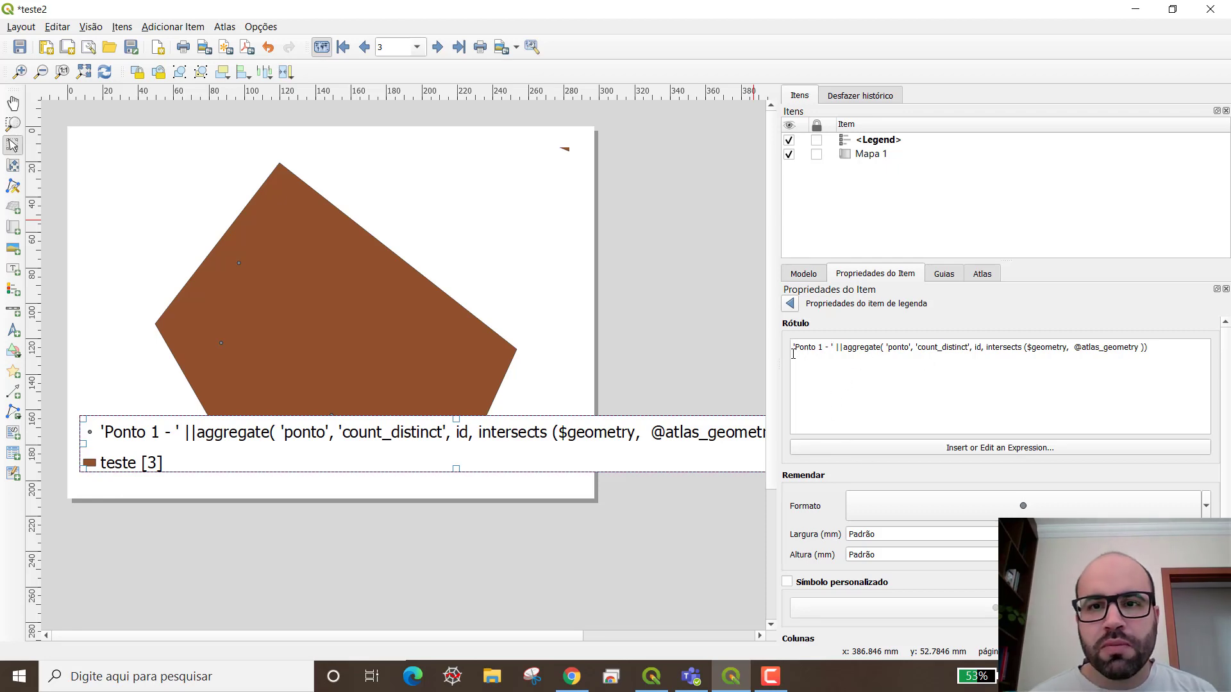
- Enclose the whole label expression between [% at its start and %] at its end
triple_click(1020, 349)
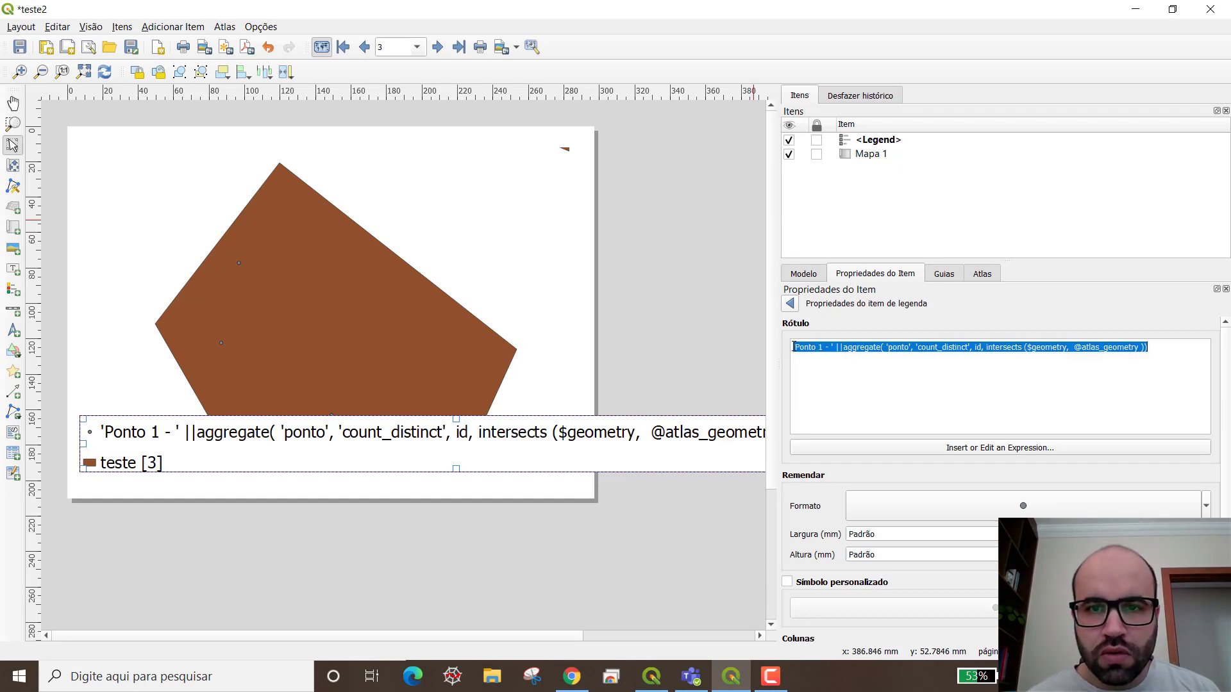
left_click(791, 351)
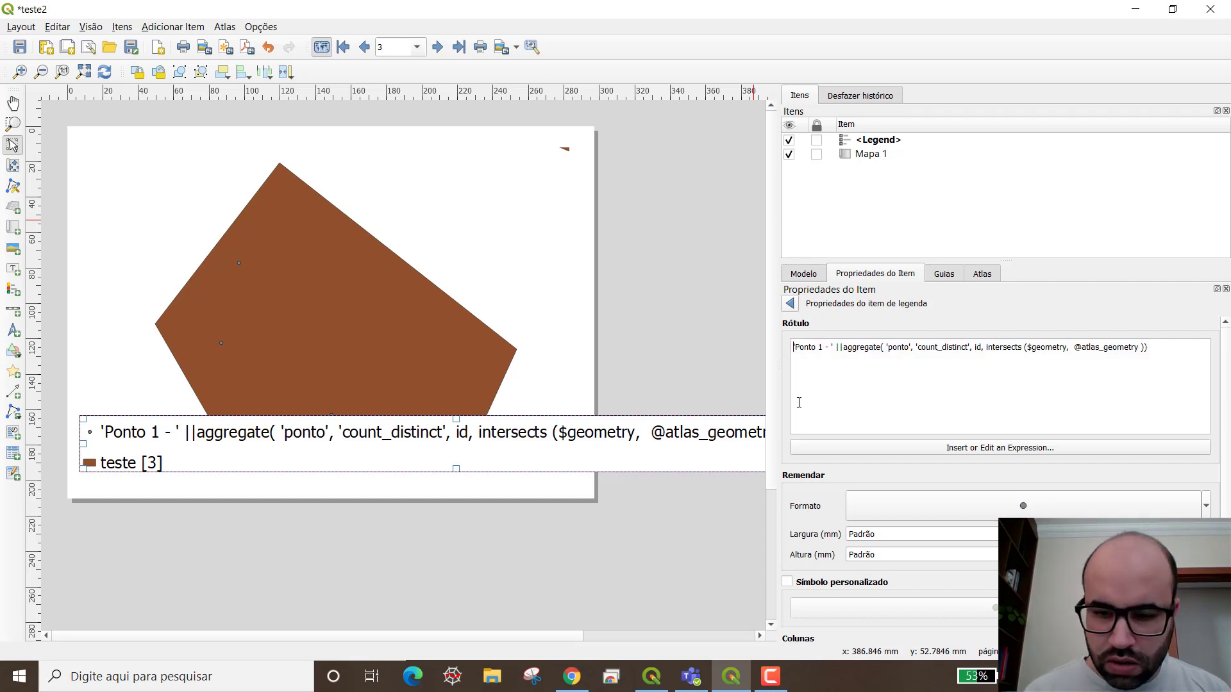
type("{")
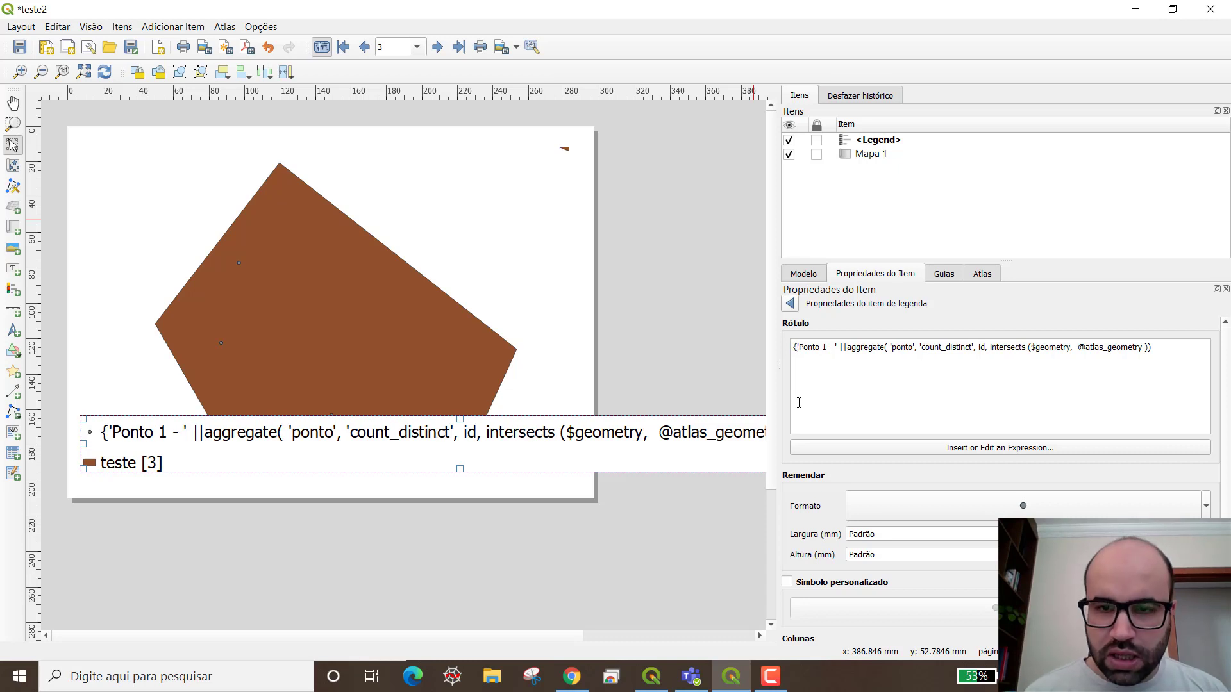
key("BackSpace")
type("[")
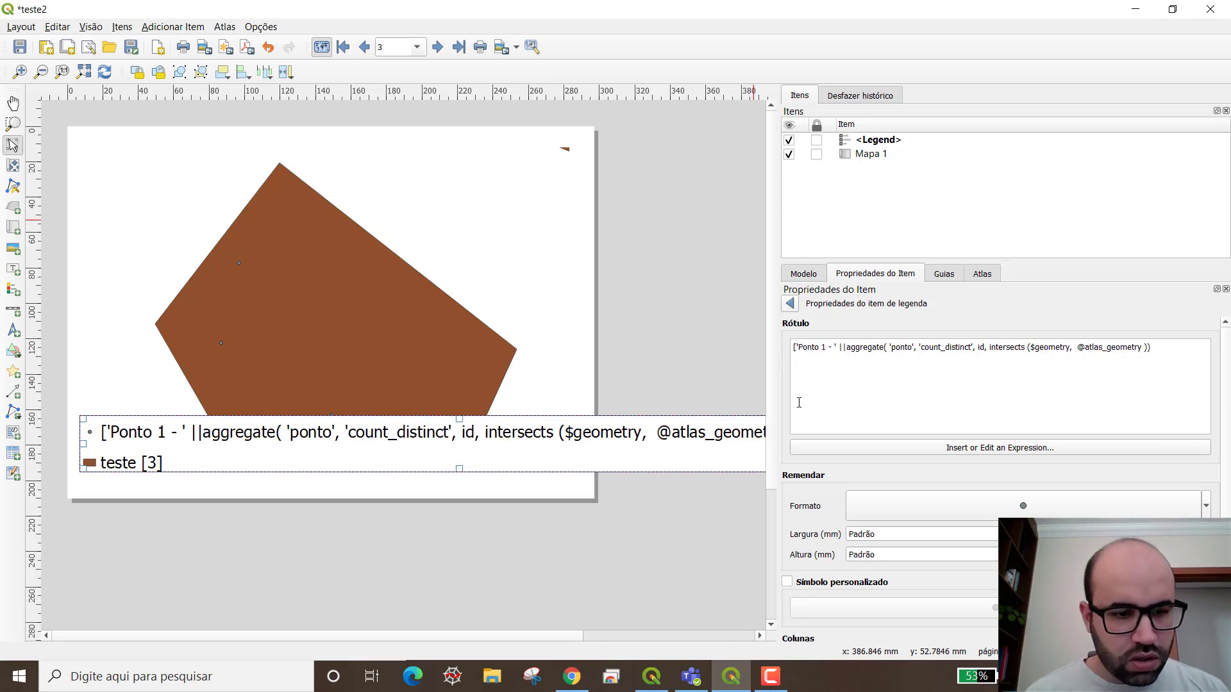
type("%")
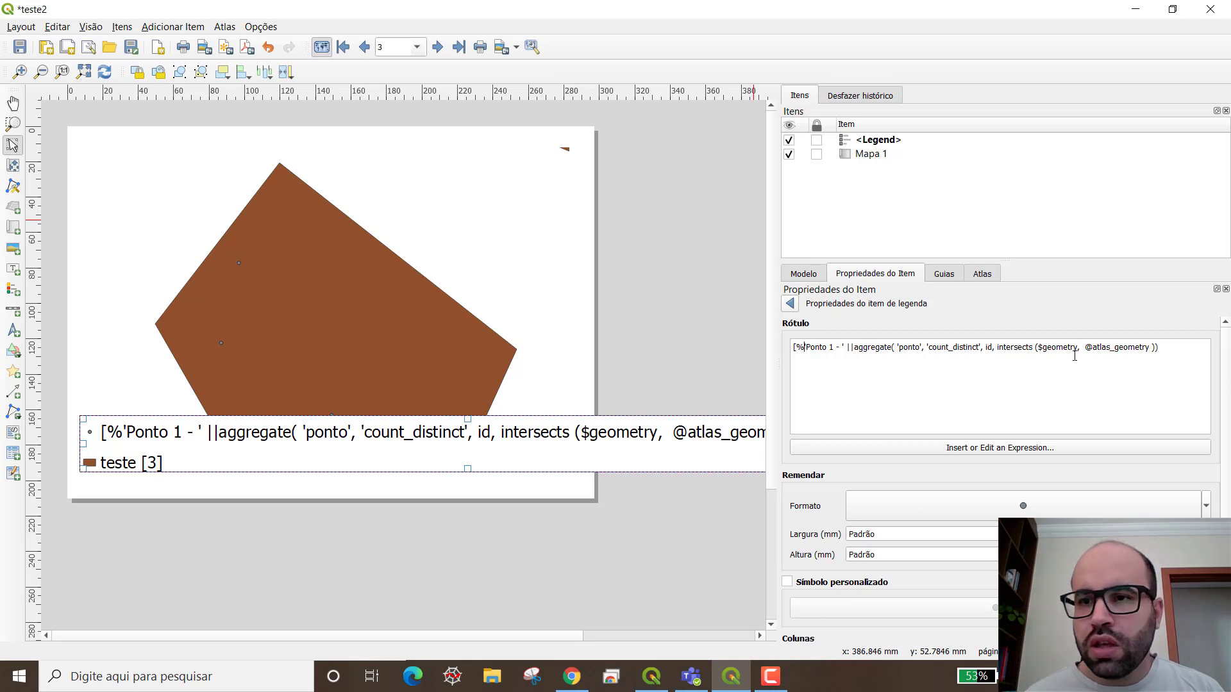
left_click(1158, 347)
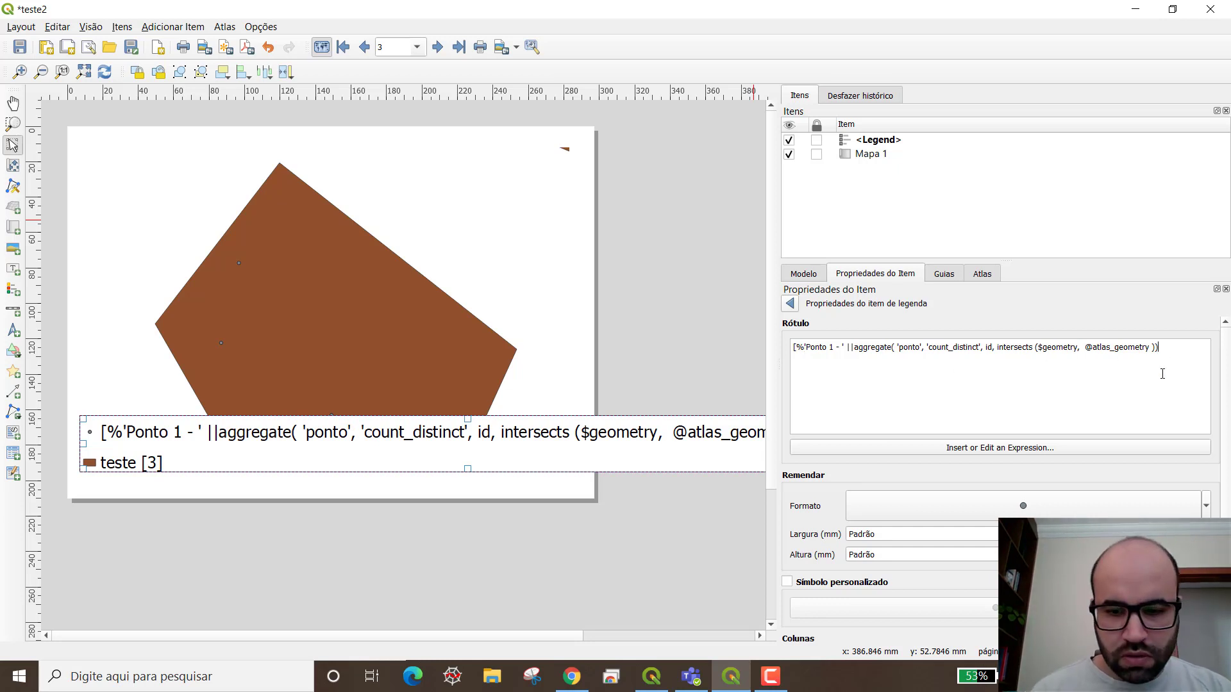
type("%]")
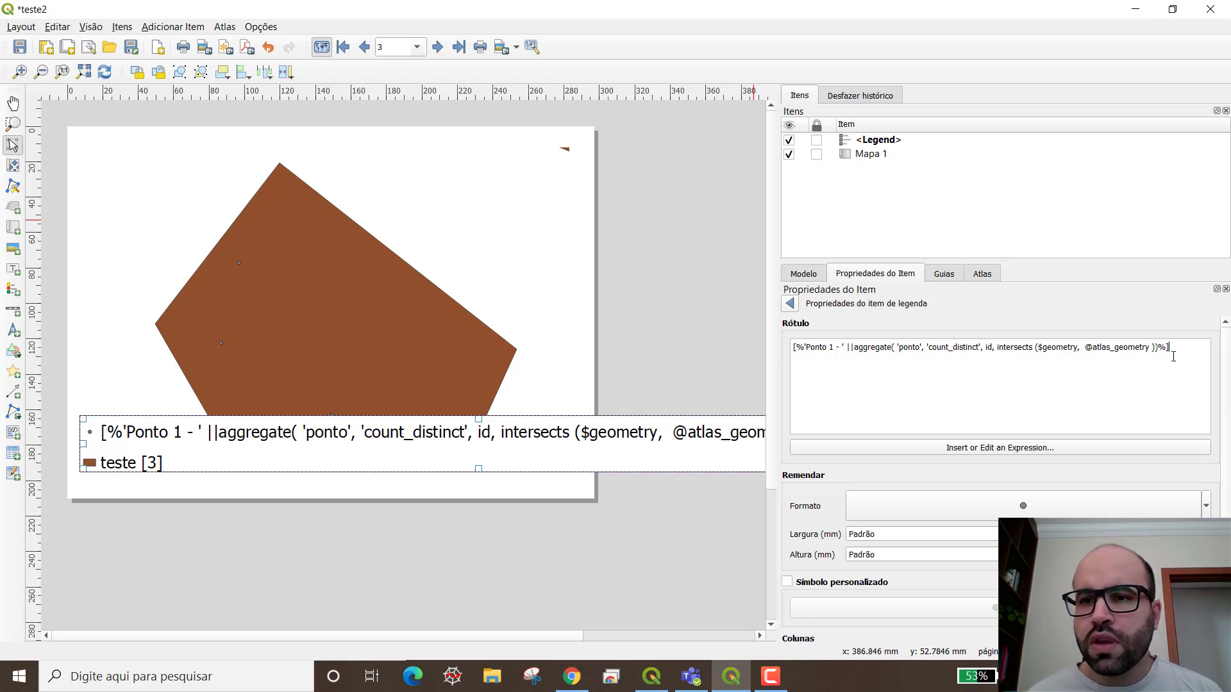
- Remove the closing %] from the label expression and enter it again at the end
left_click_drag(1157, 348, 1173, 347)
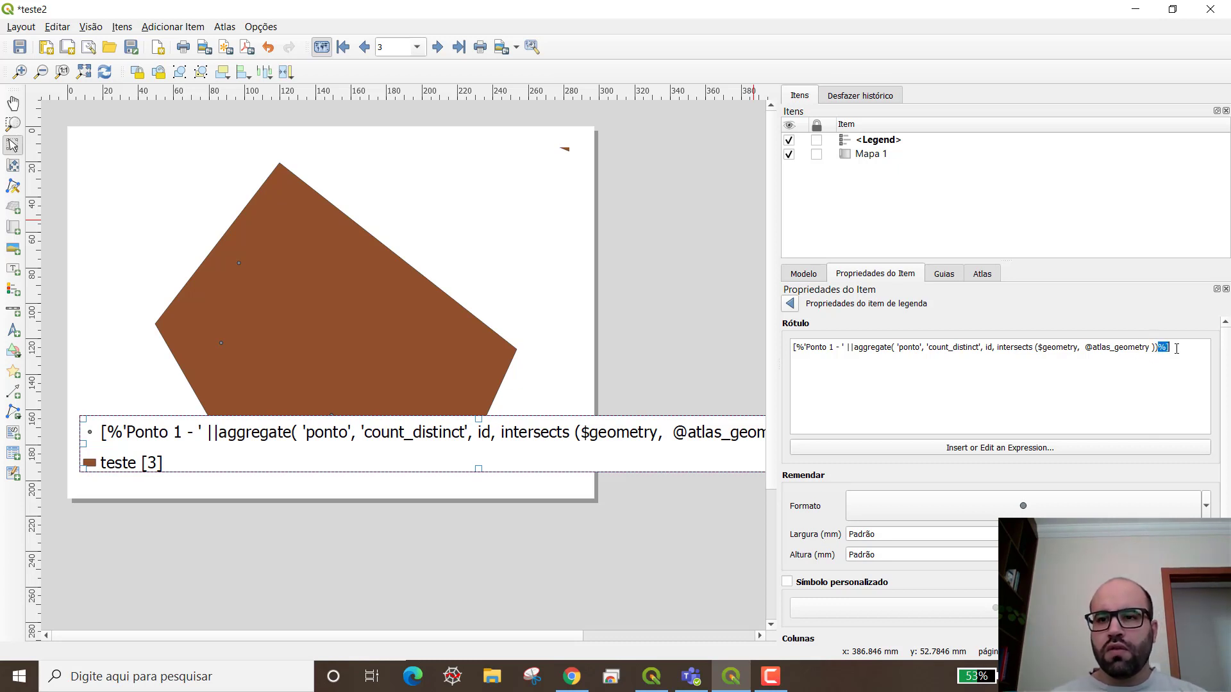
key("BackSpace")
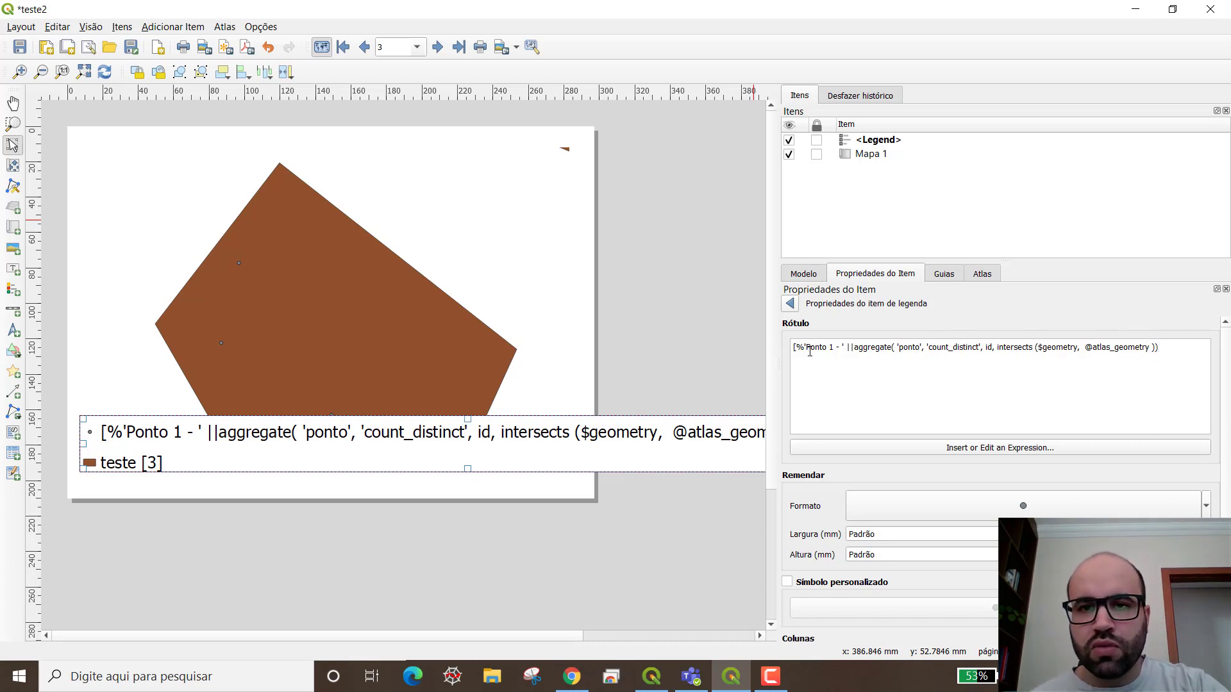
left_click_drag(806, 347, 783, 345)
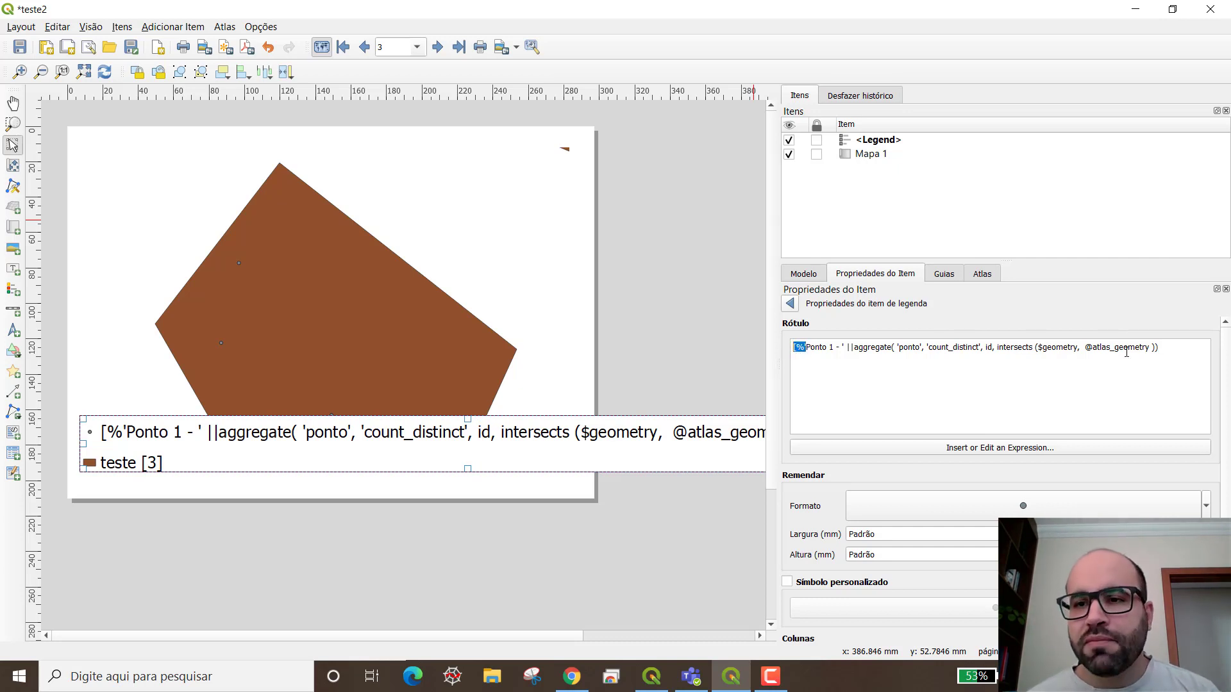
left_click(1169, 344)
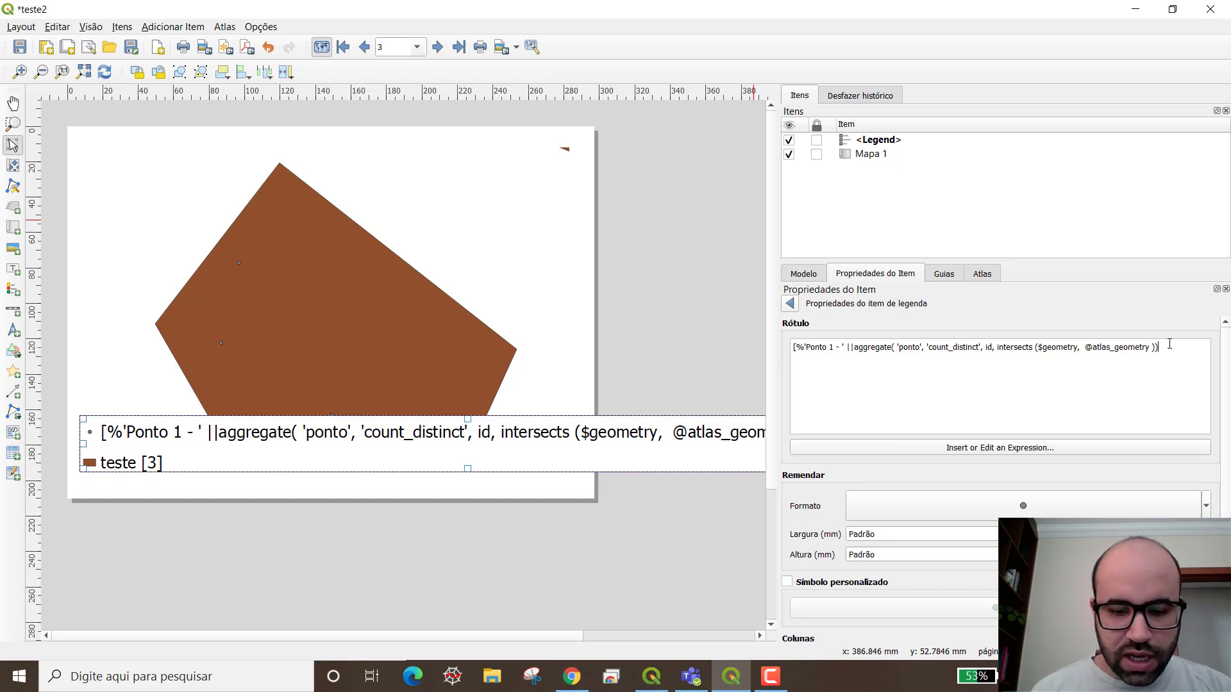
type("%]")
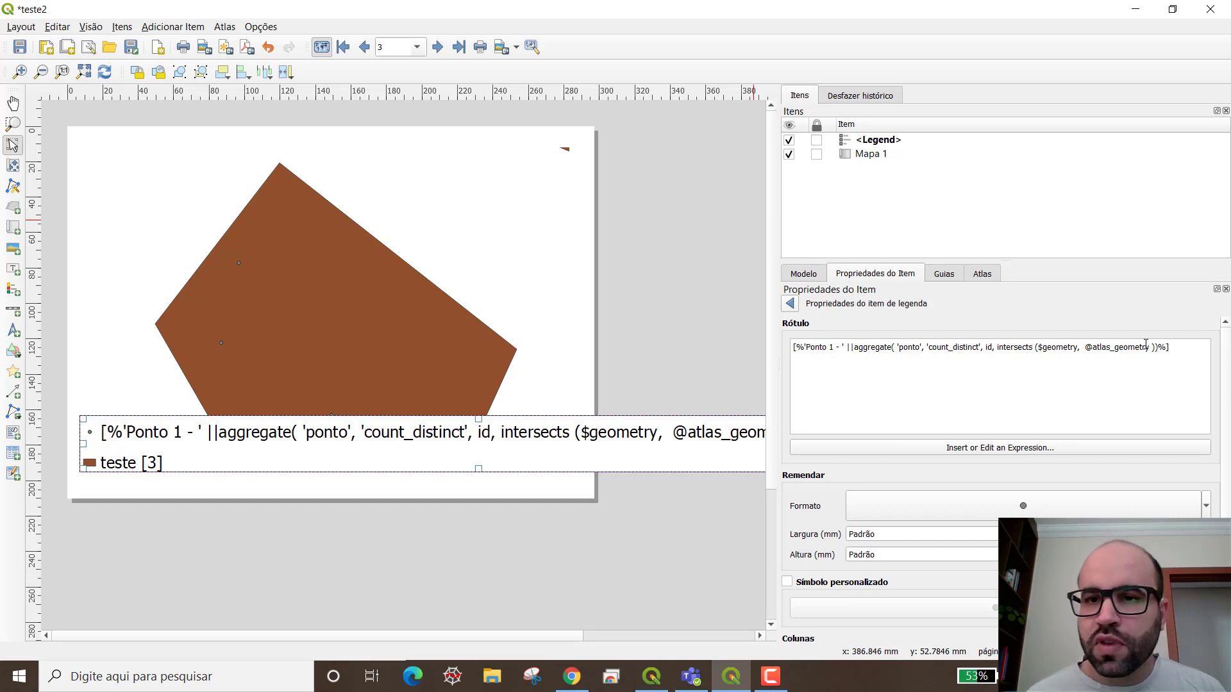
- Change the aggregate layer name from ponto to teste2 in the label expression and move the legend slightly down on the page
double_click(909, 347)
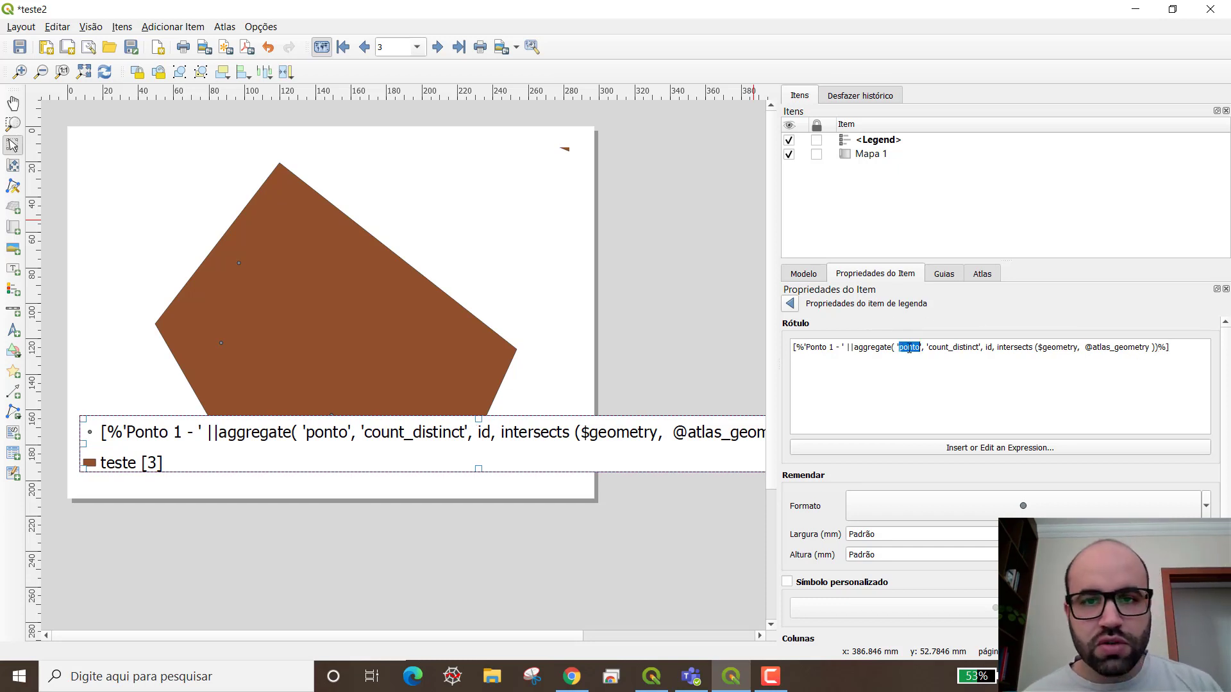
type("teste2")
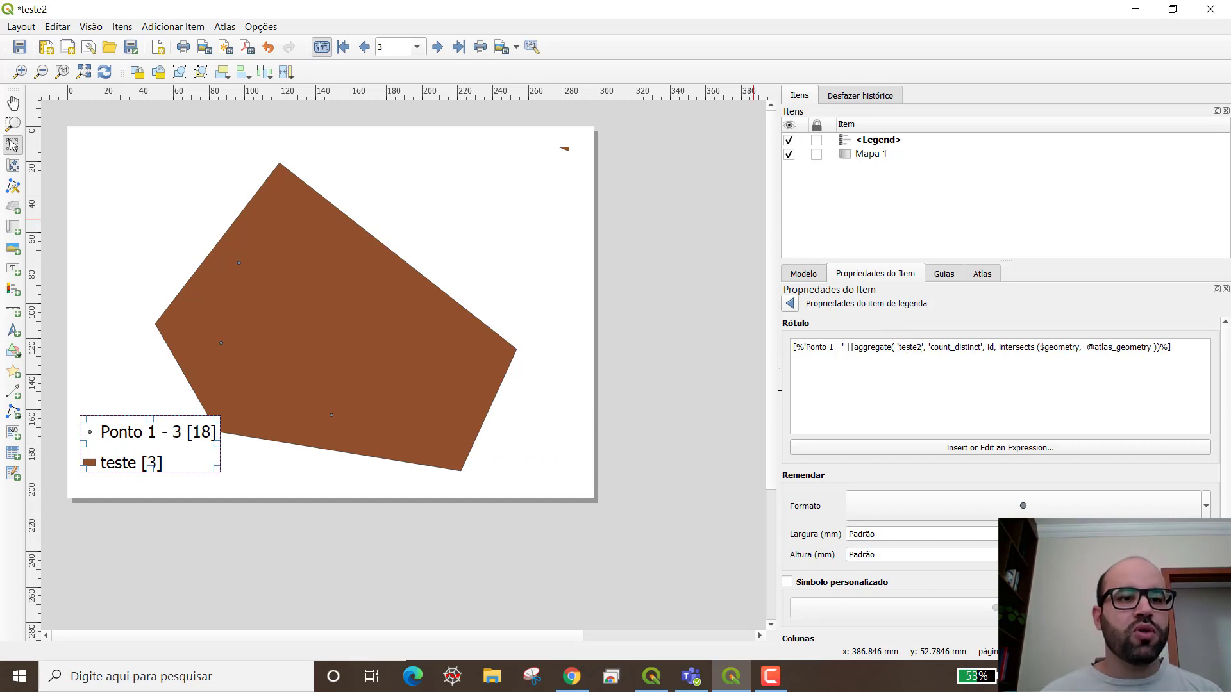
left_click_drag(139, 454, 138, 465)
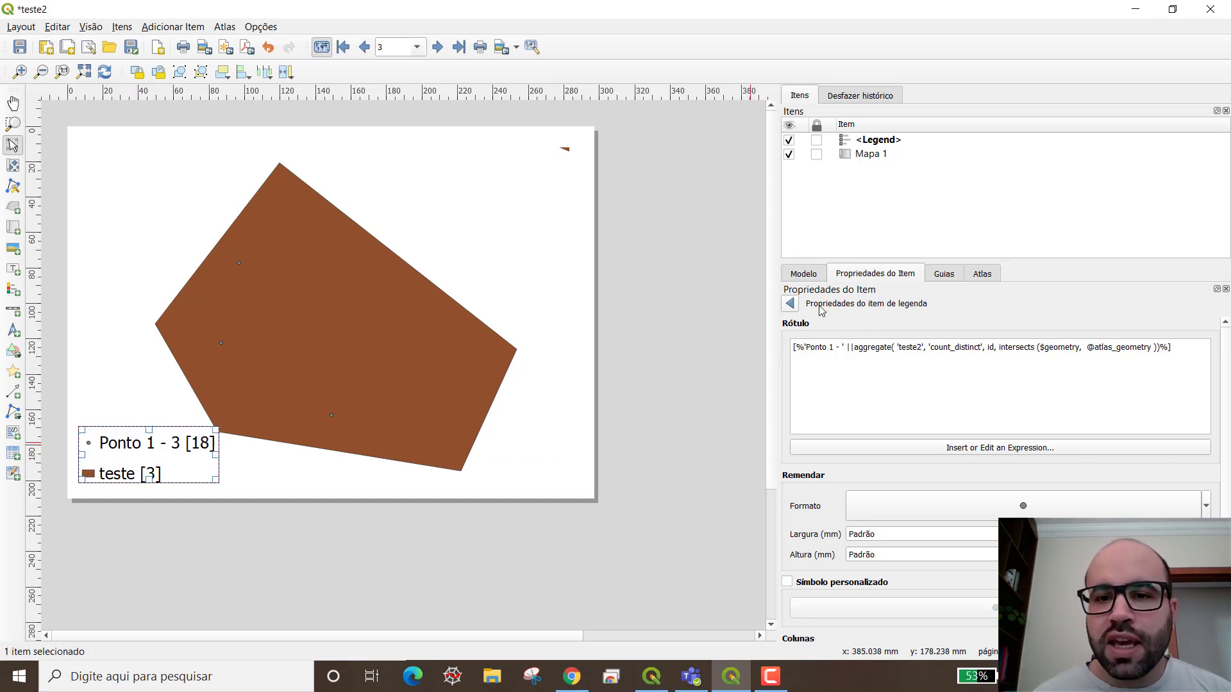
- Return to the legend items, turn off the feature count for the Ponto 1 entry, and check the label on the two previous atlas features
left_click(791, 306)
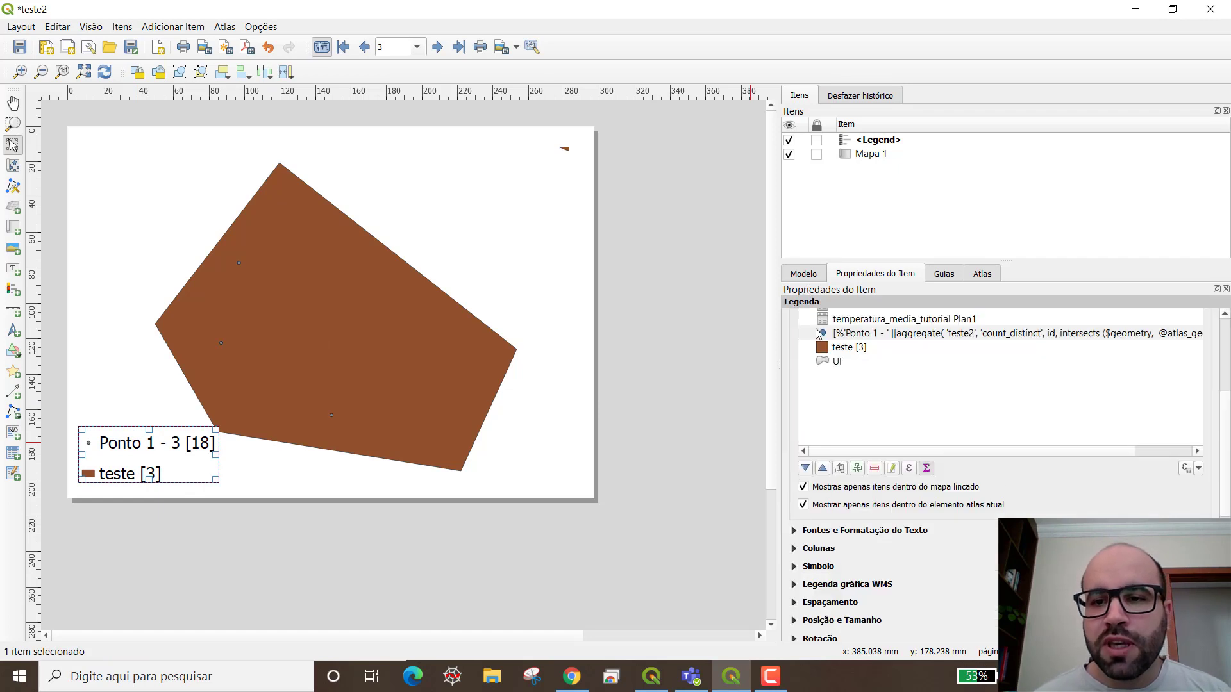
left_click(923, 471)
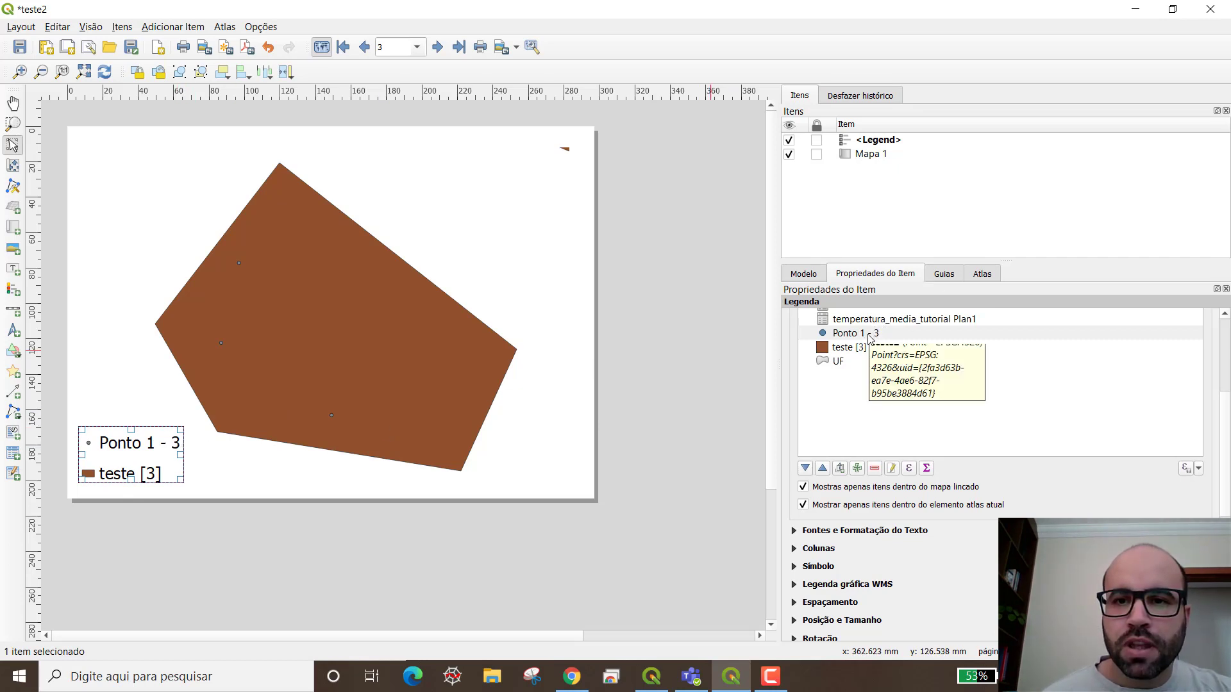
left_click(365, 47)
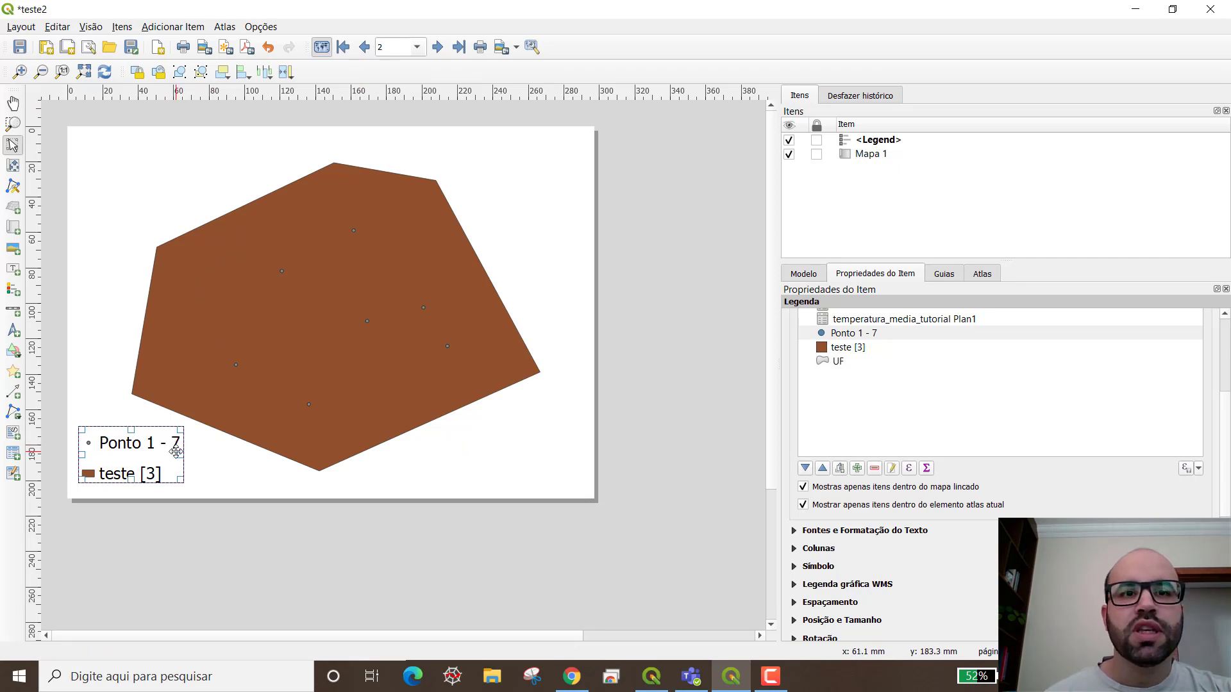
left_click(364, 47)
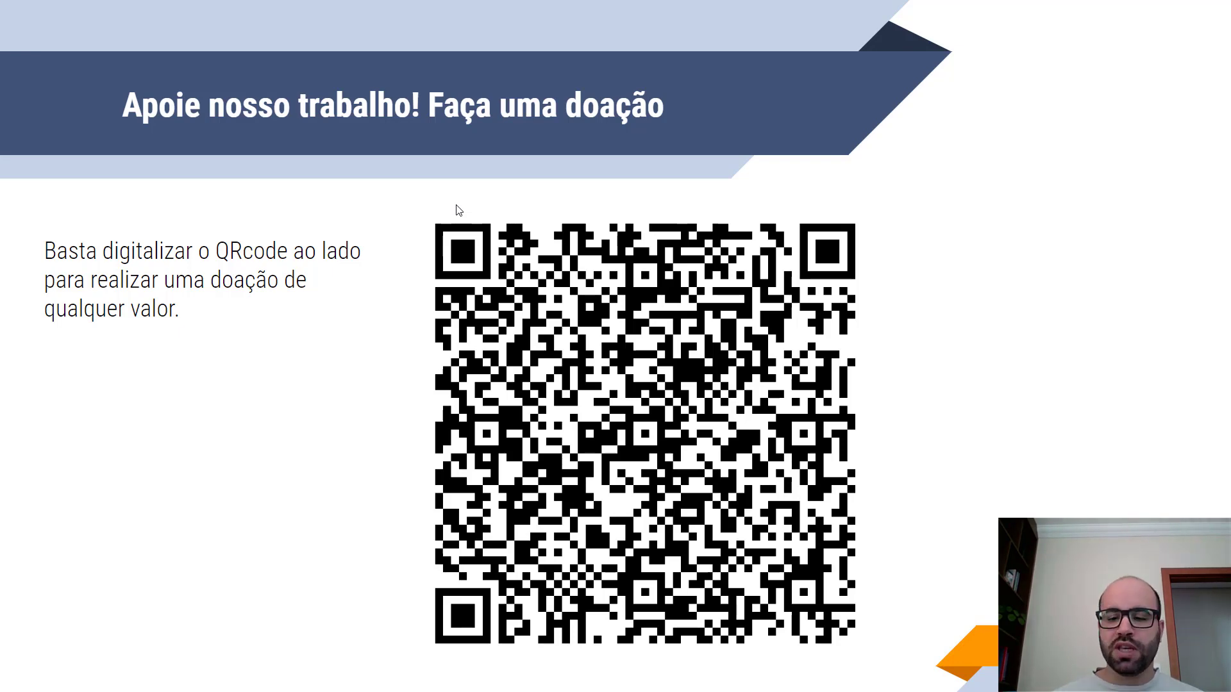
key("Right")
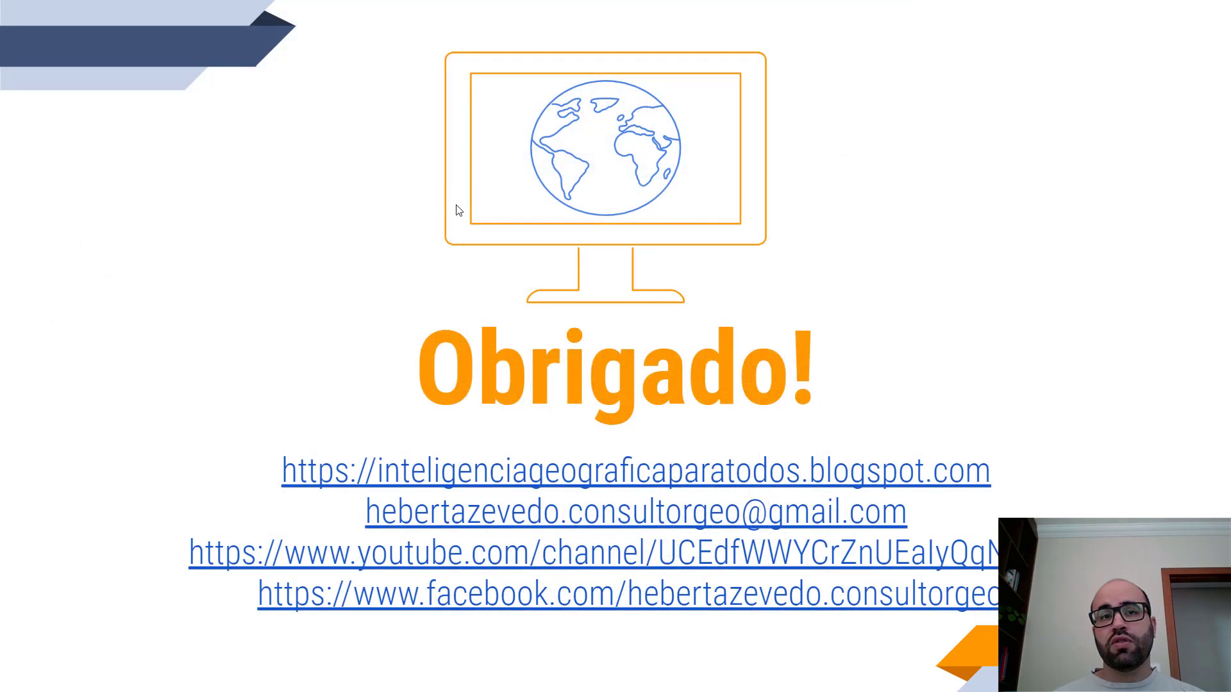